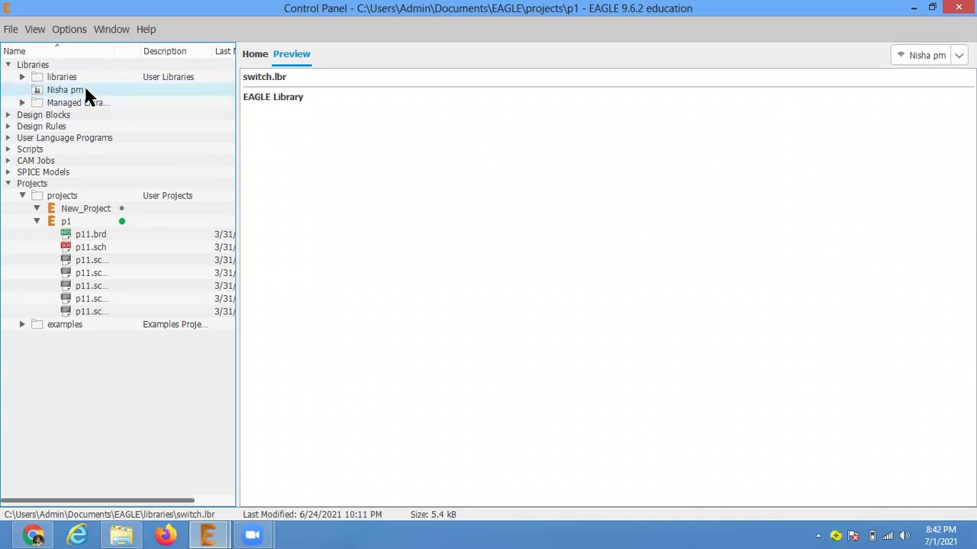
# Expand the libraries folder in the Control Panel and preview SWITCH1.lbr.
pyautogui.click(82, 90)
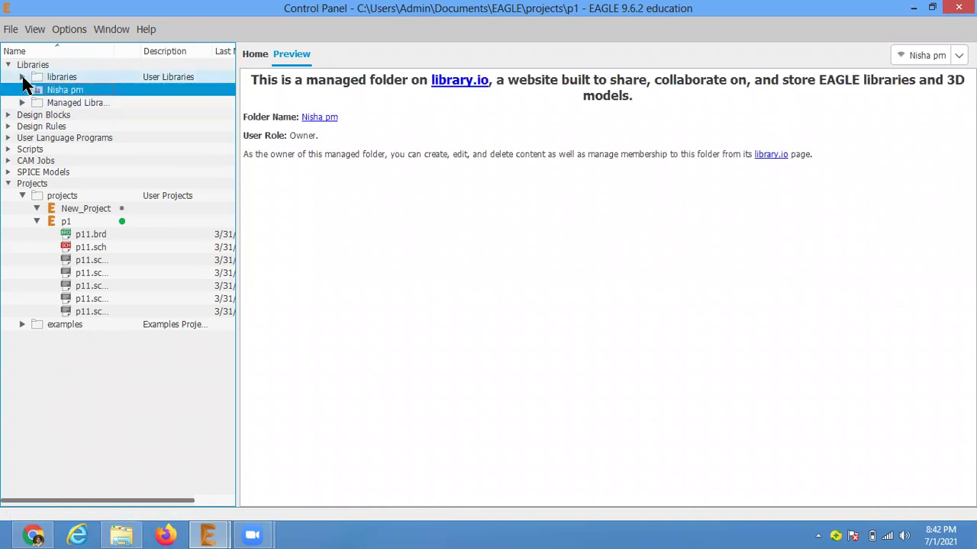
pyautogui.click(22, 77)
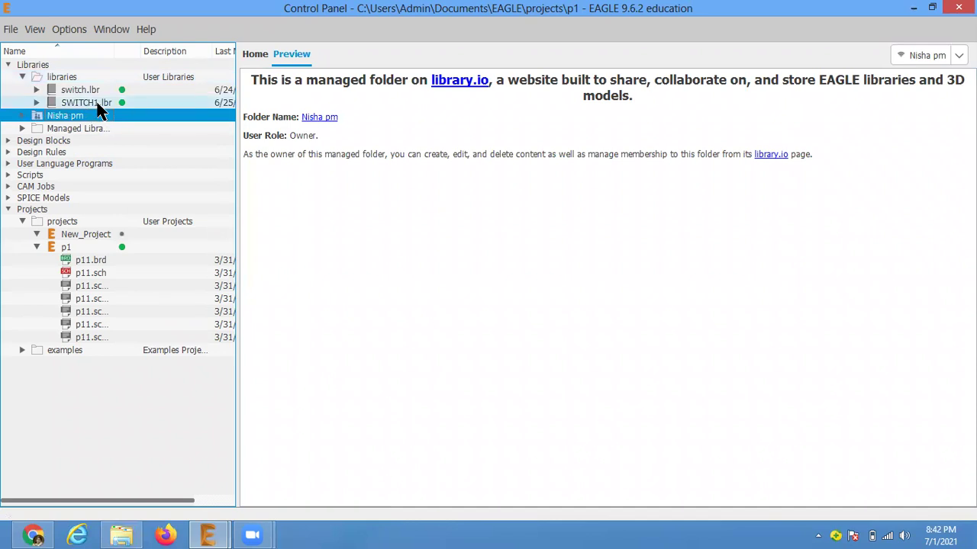
pyautogui.click(122, 104)
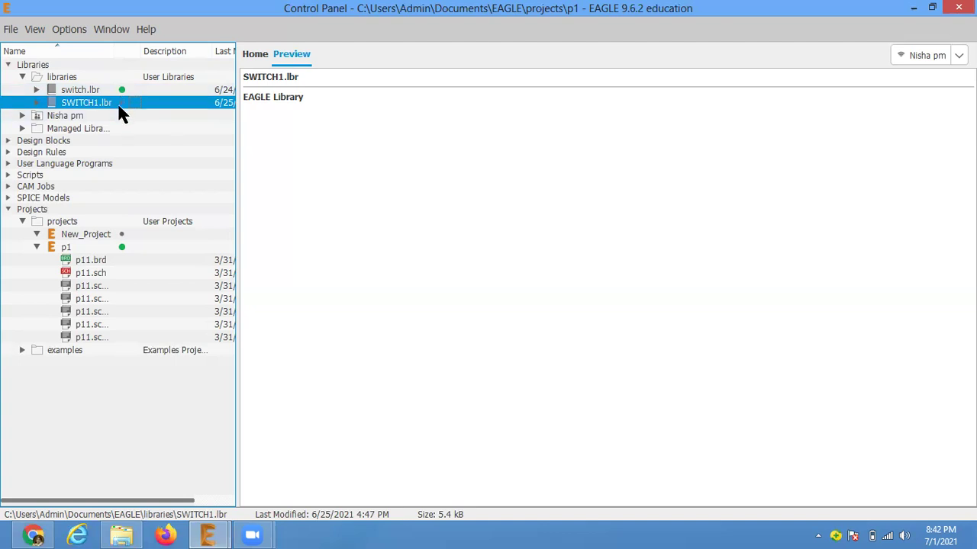
# Mark SWITCH1.lbr as in use and preview the managed library.io folder's description.
pyautogui.doubleClick(119, 103)
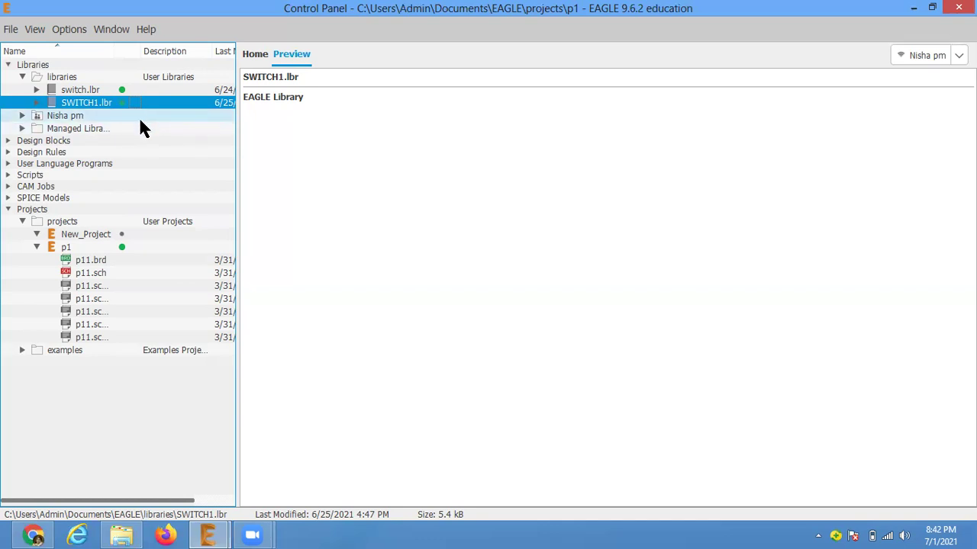
pyautogui.click(140, 118)
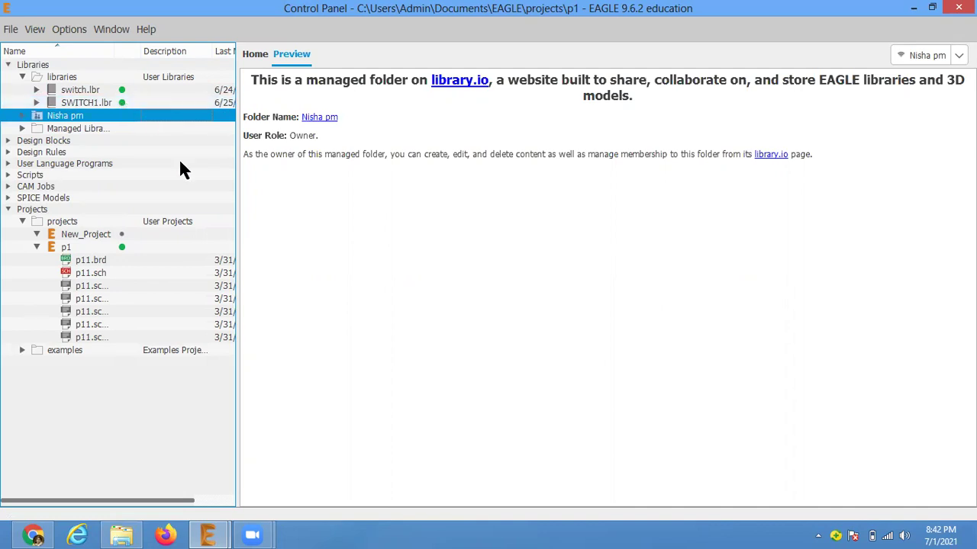
pyautogui.moveTo(208, 534)
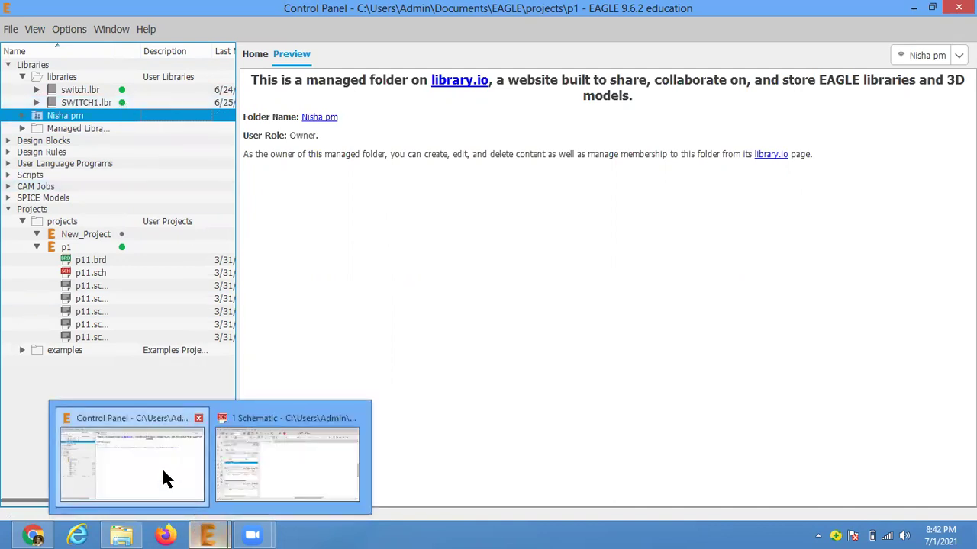
# Bring the empty untitled p1 schematic window to the front.
pyautogui.click(275, 473)
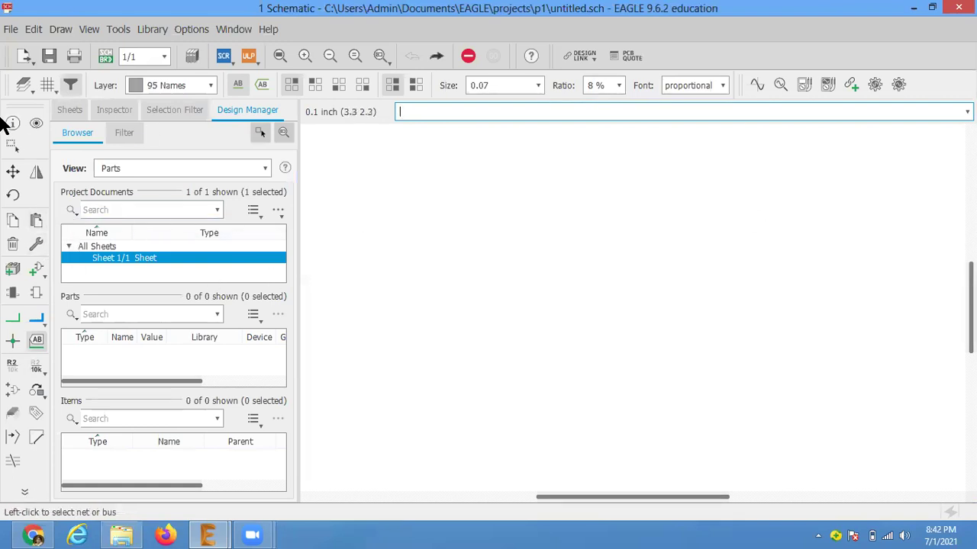
pyautogui.click(12, 30)
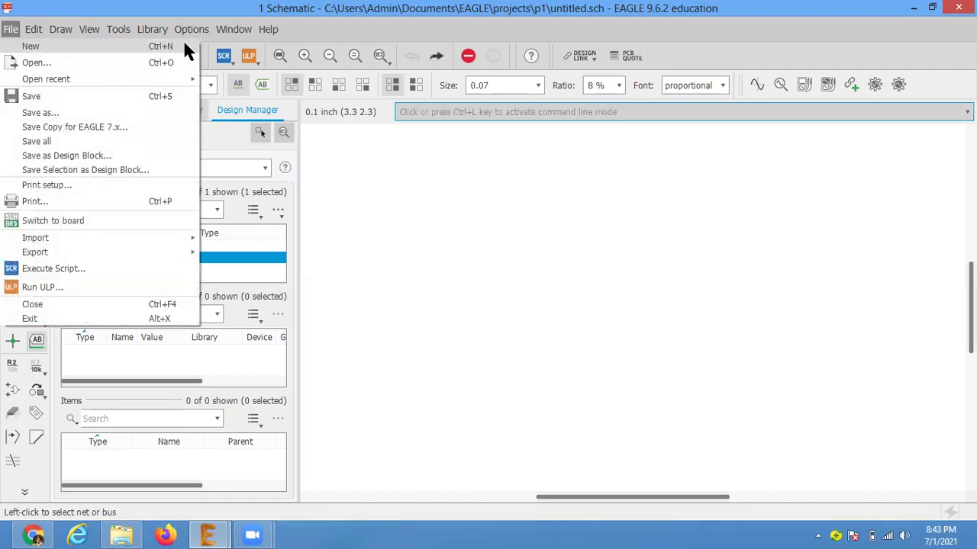
pyautogui.click(183, 42)
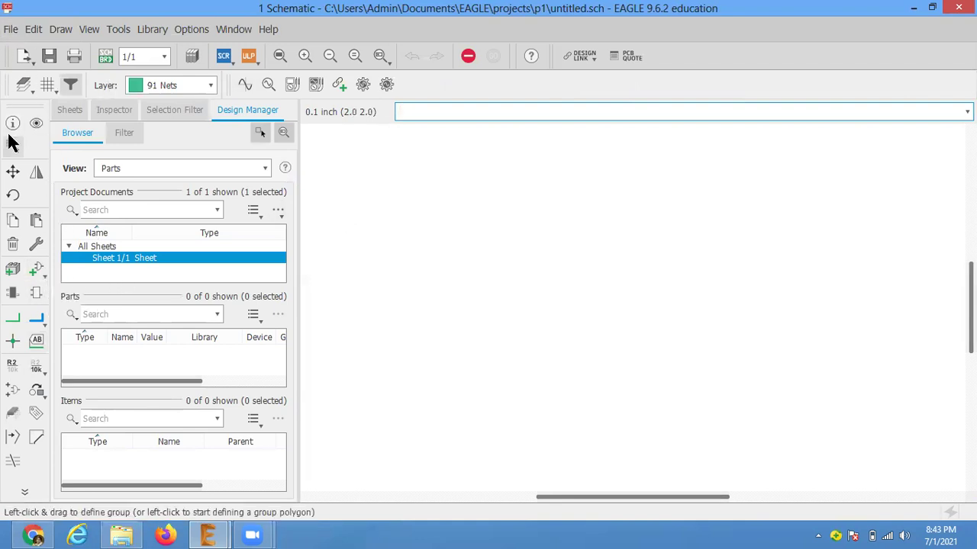
# Search the part libraries for 'switch1' and select the SWITCH1 SPST switch.
pyautogui.click(36, 270)
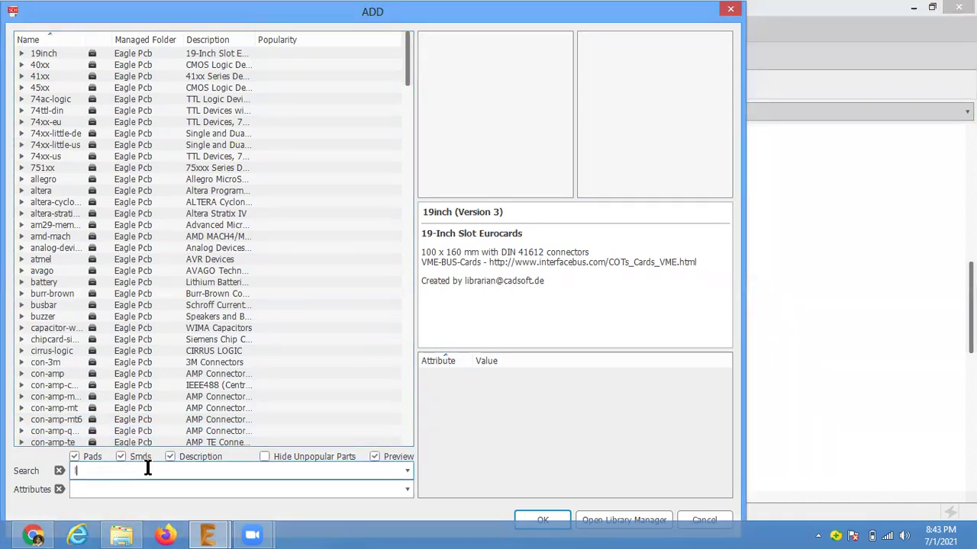
pyautogui.write('sw')
pyautogui.write('itch1')
pyautogui.press('Return')
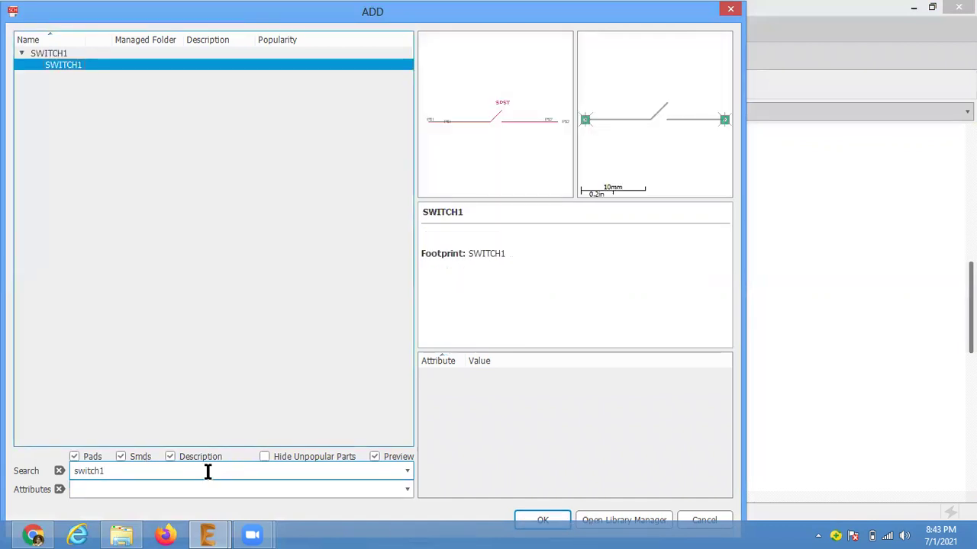
pyautogui.press('BackSpace')
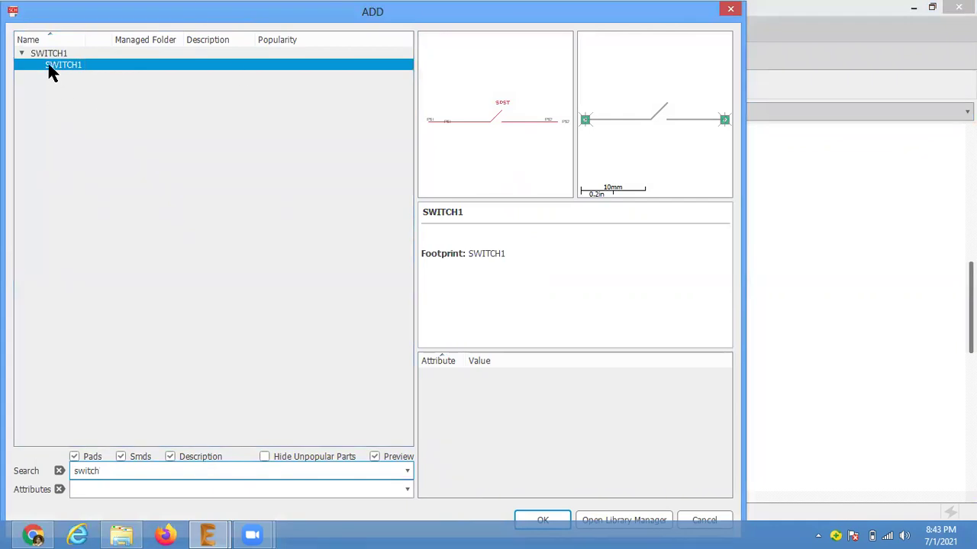
pyautogui.click(540, 523)
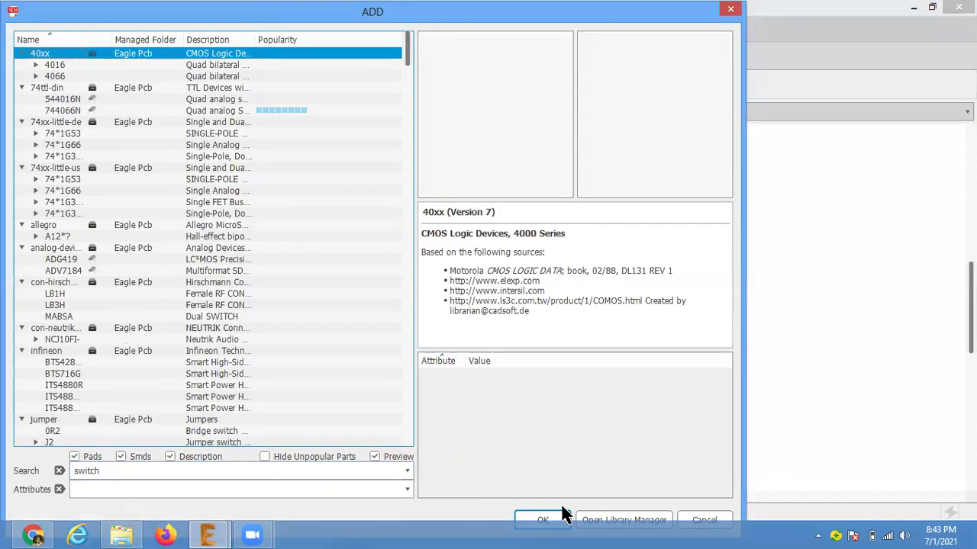
pyautogui.click(136, 471)
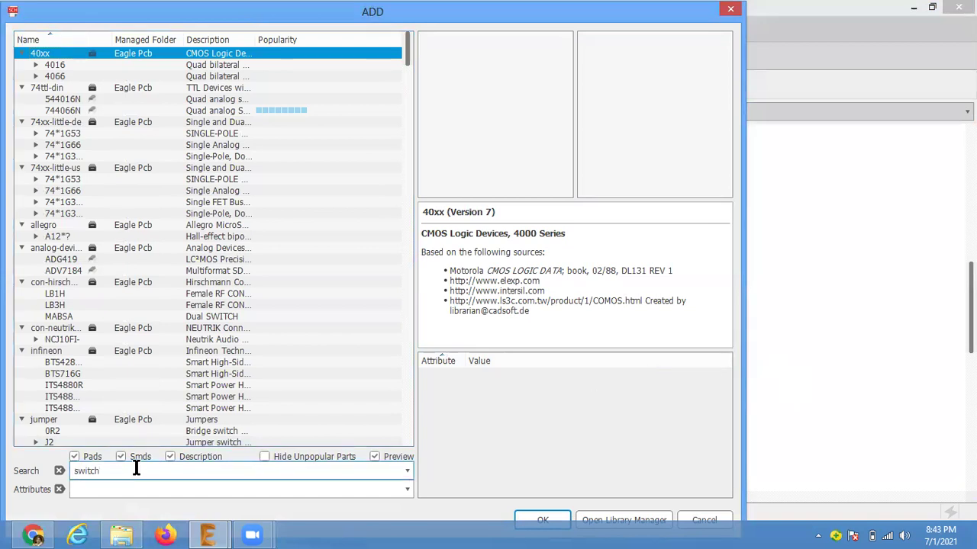
pyautogui.write('1')
pyautogui.press('Return')
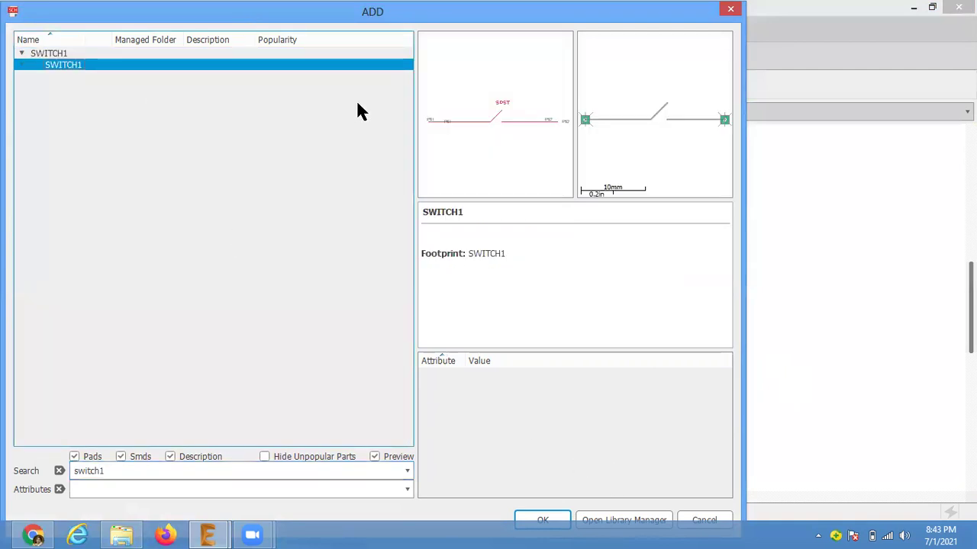
pyautogui.click(541, 521)
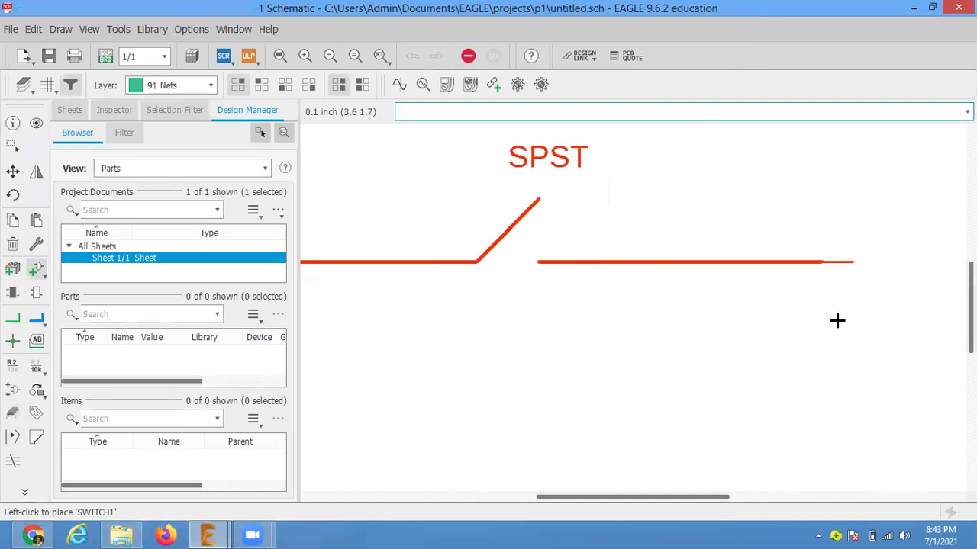
# Place SWITCH1 on the sheet as U$1, cancel the reopened ADD dialog, and zoom out.
pyautogui.click(922, 334)
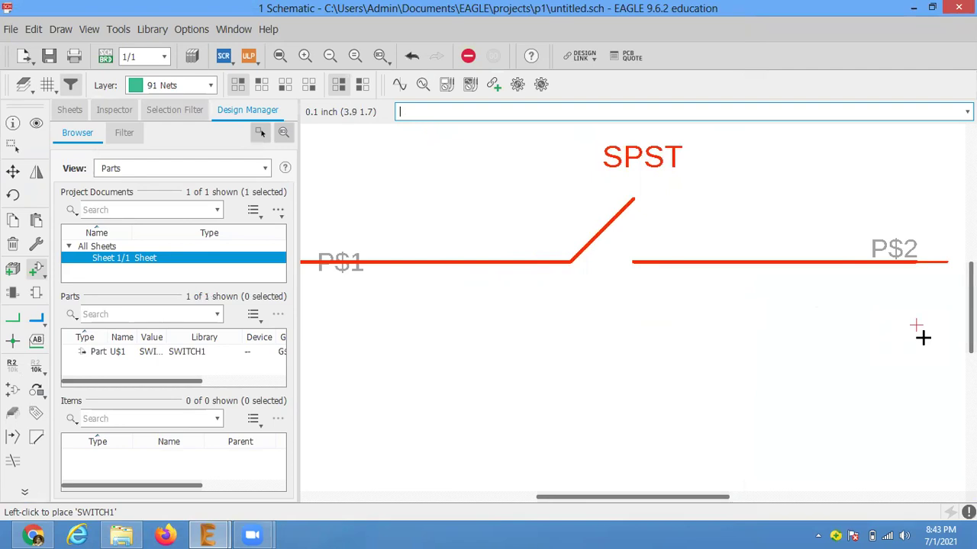
pyautogui.press('Escape')
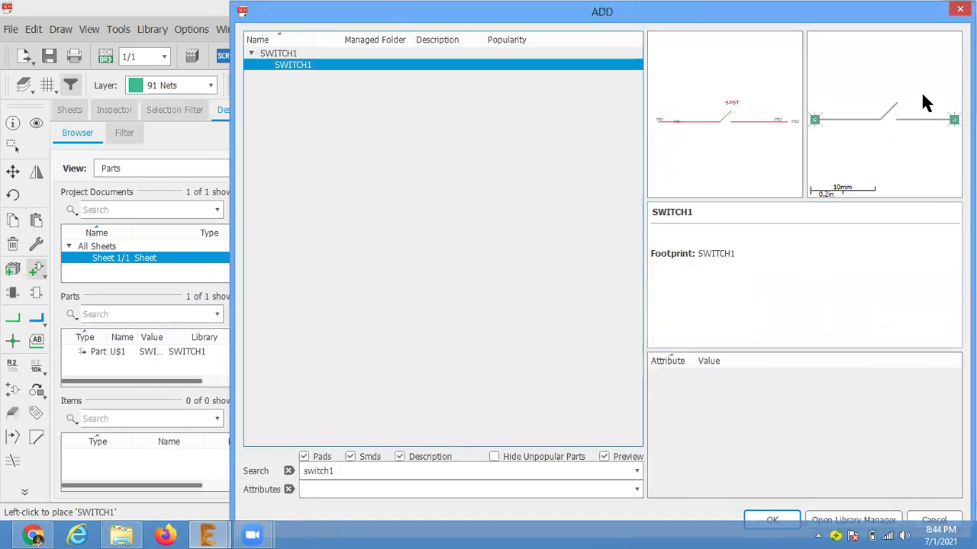
pyautogui.click(932, 520)
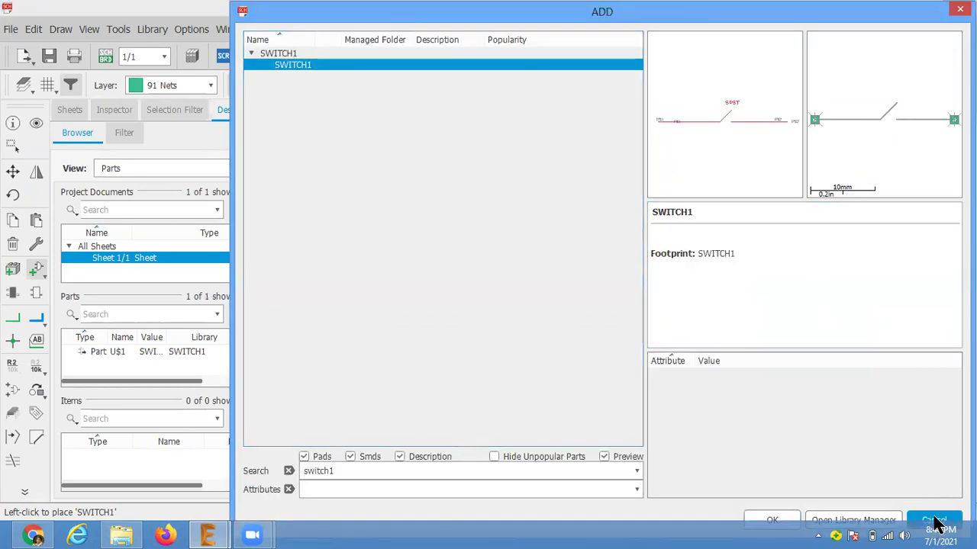
pyautogui.click(329, 56)
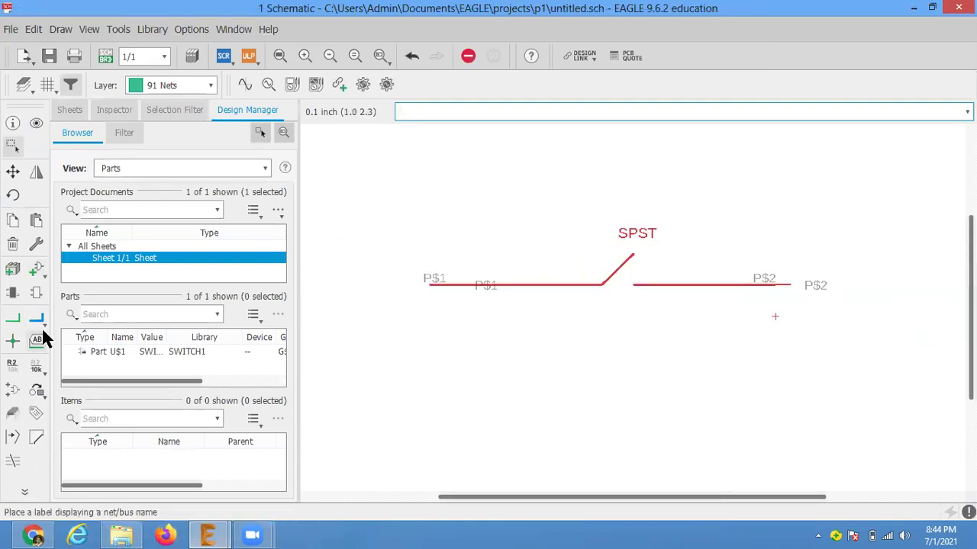
# Find the special-library NEON lamp via 'lamp' and place LMP1 below the switch's right end.
pyautogui.click(39, 269)
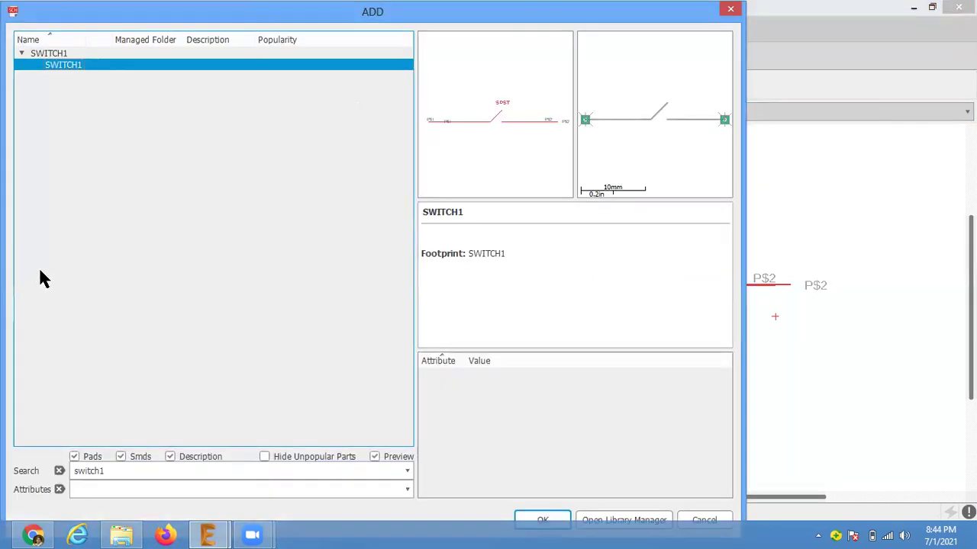
pyautogui.moveTo(114, 471); pyautogui.dragTo(73, 470)
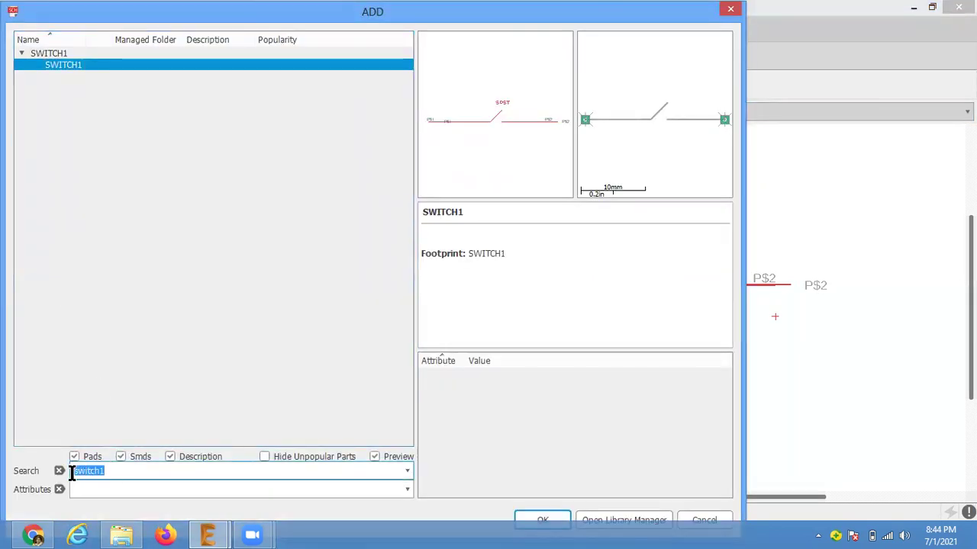
pyautogui.write('lamp')
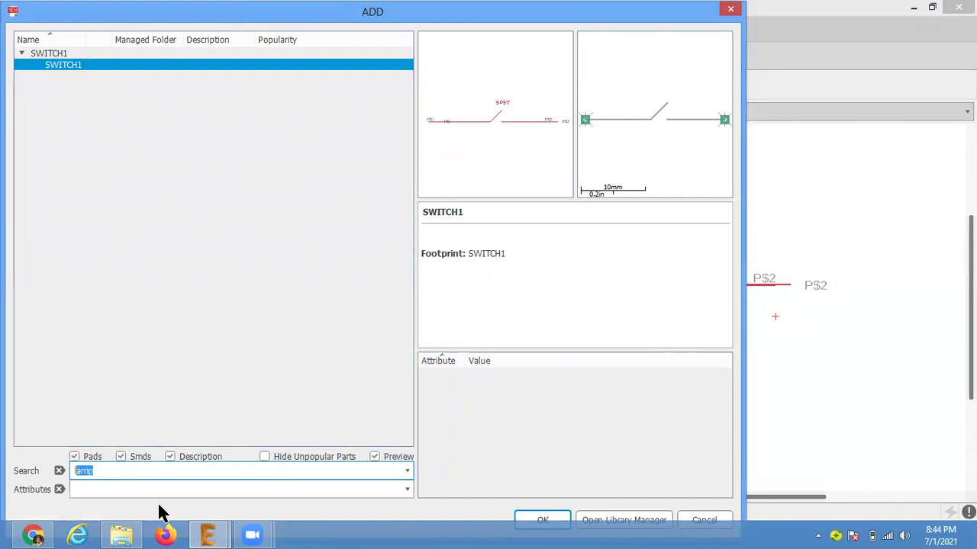
pyautogui.press('Return')
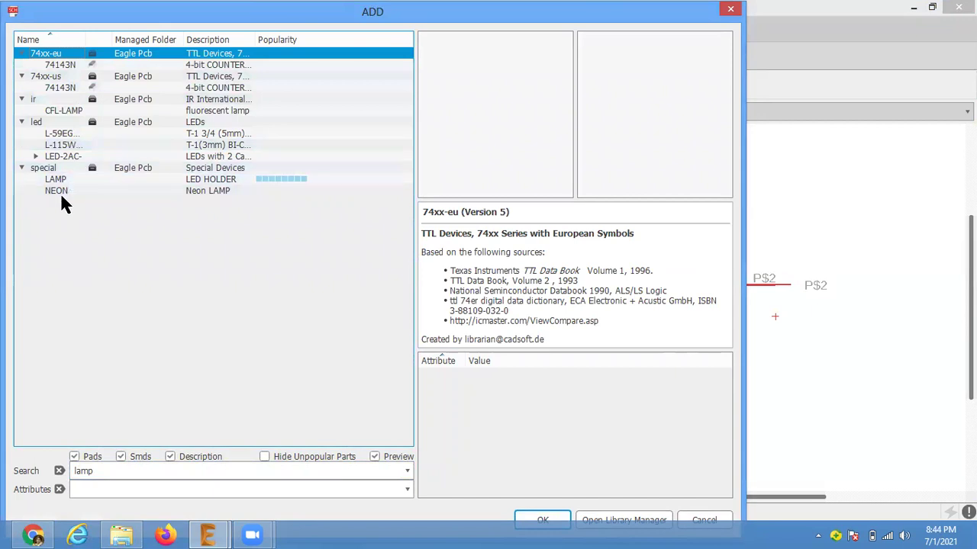
pyautogui.click(60, 189)
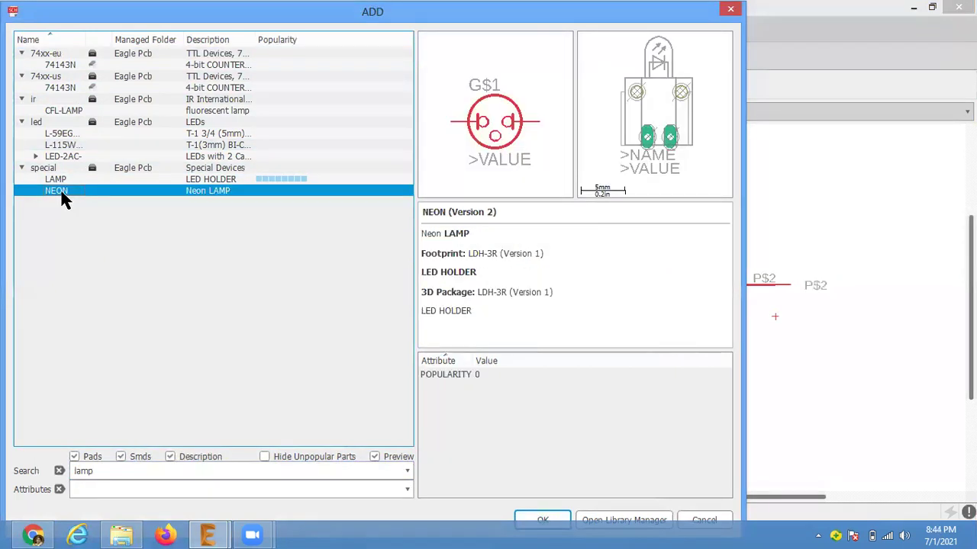
pyautogui.click(534, 520)
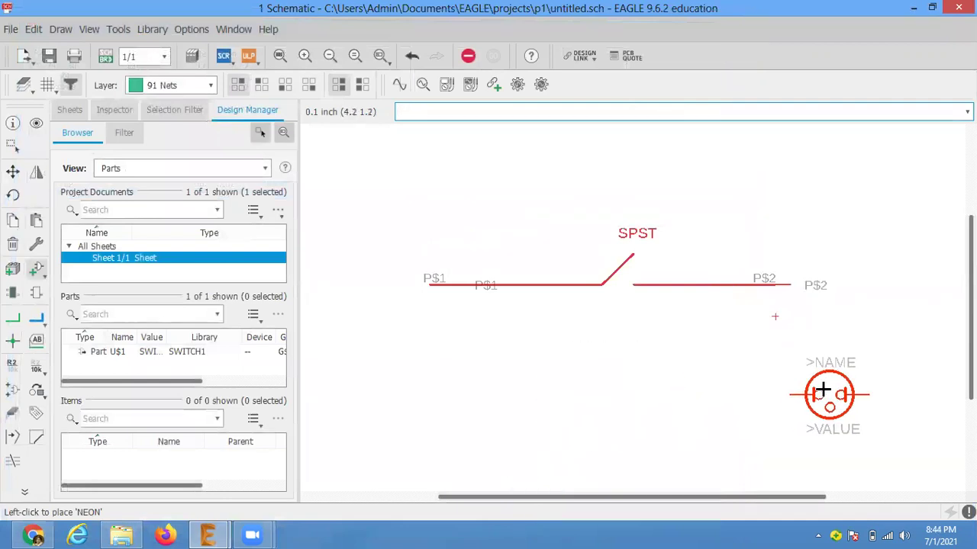
pyautogui.click(827, 376)
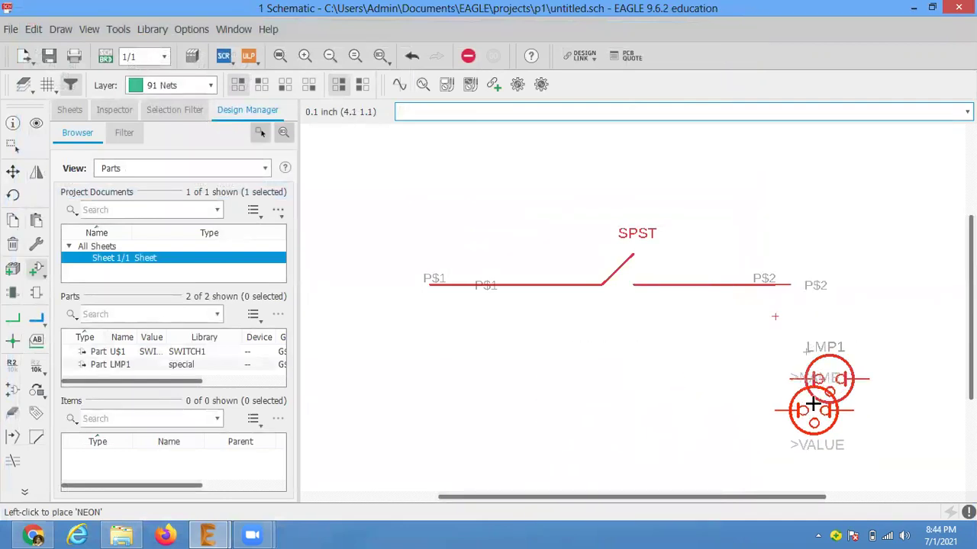
# Rotate lamp LMP1 by 90° so its pins sit top and bottom.
pyautogui.click(13, 197)
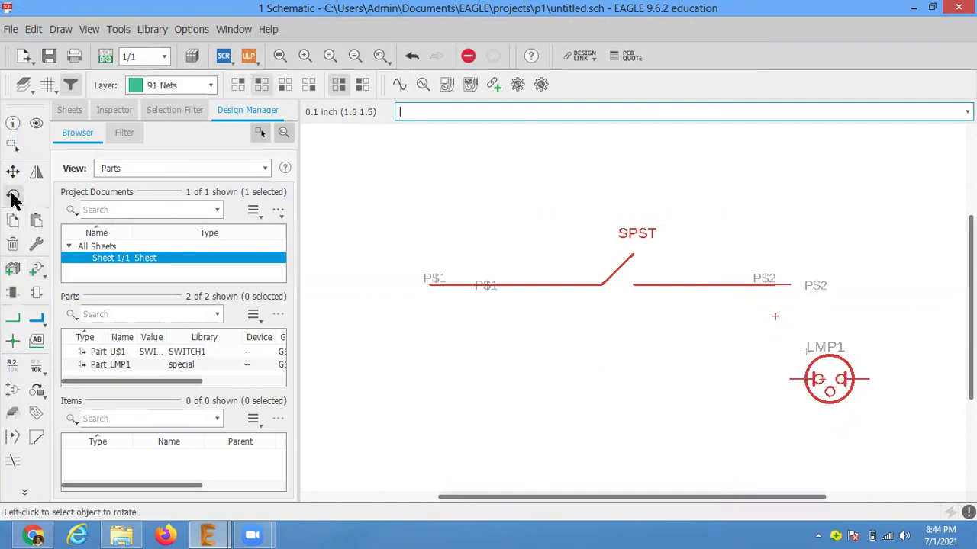
pyautogui.click(817, 383)
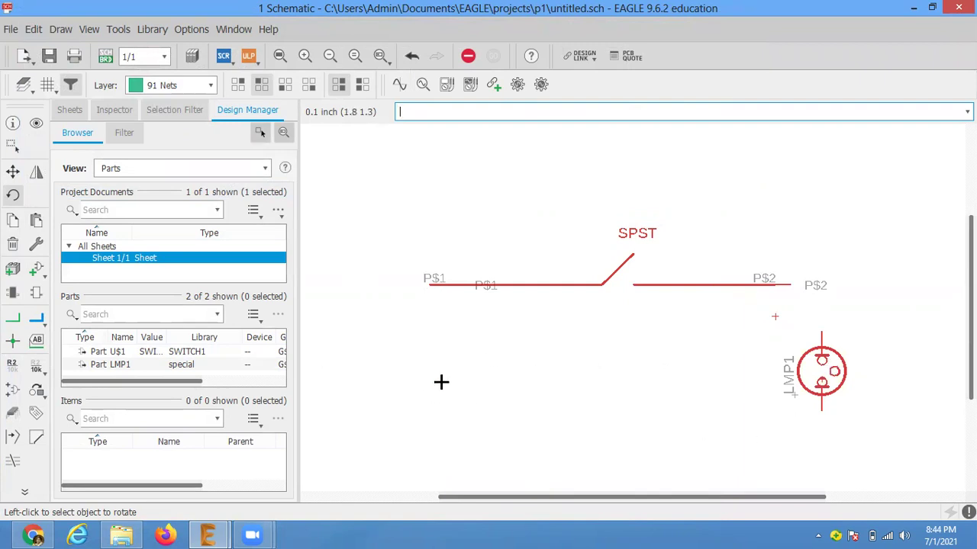
# Search the part libraries for 'voltage' and scroll to the ngspice-simulation voltage parts.
pyautogui.click(38, 272)
pyautogui.moveTo(126, 469); pyautogui.dragTo(46, 461)
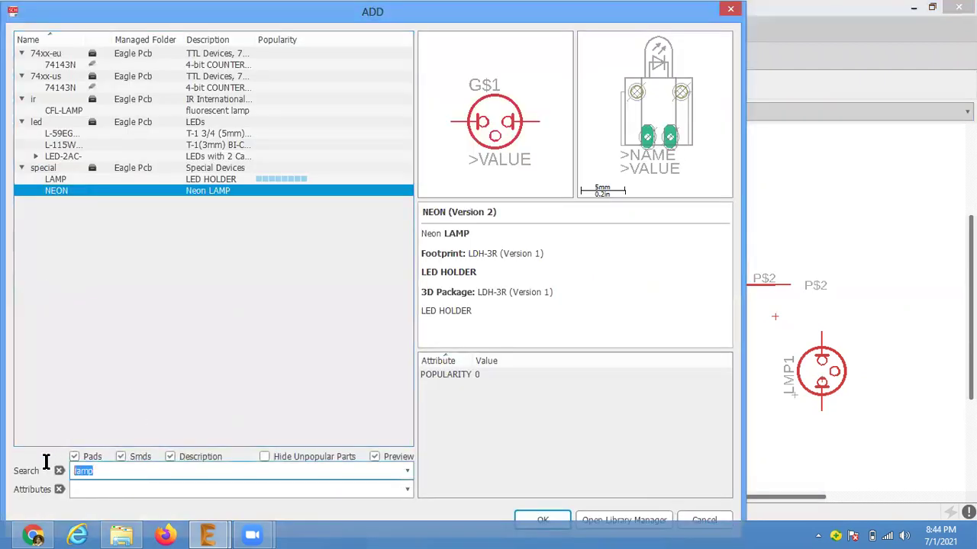
pyautogui.write('voltage')
pyautogui.press('Return')
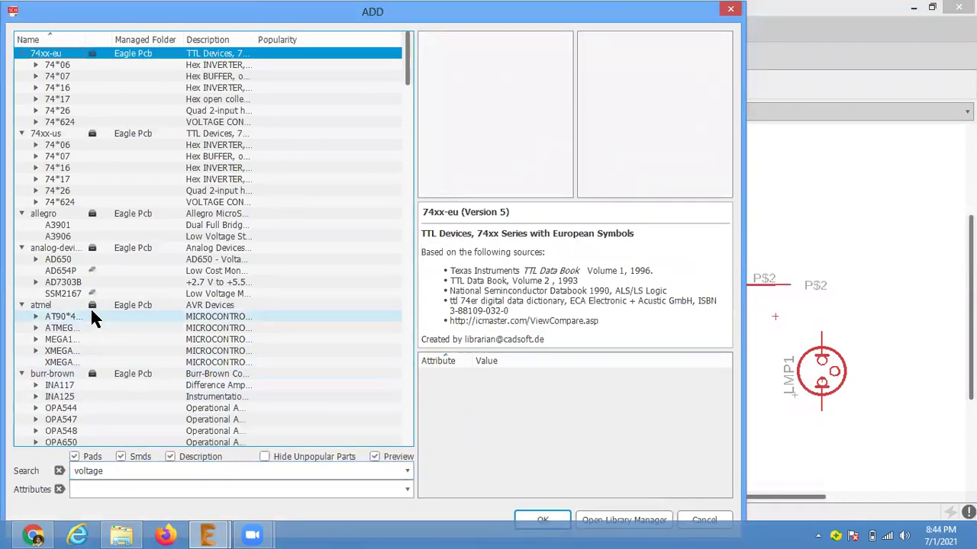
pyautogui.scroll(-3, 97, 366)
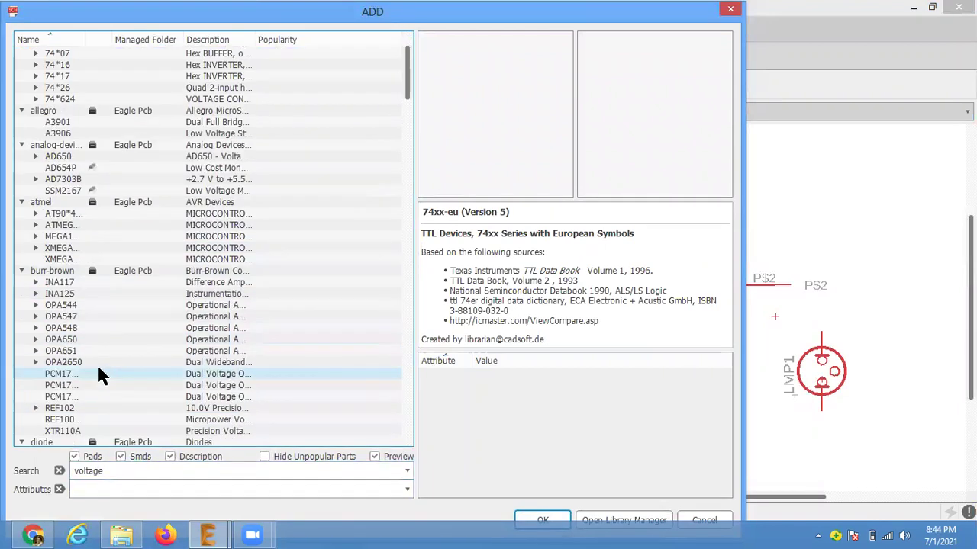
pyautogui.scroll(-3, 97, 367)
pyautogui.scroll(-4, 99, 374)
pyautogui.scroll(-4, 99, 374)
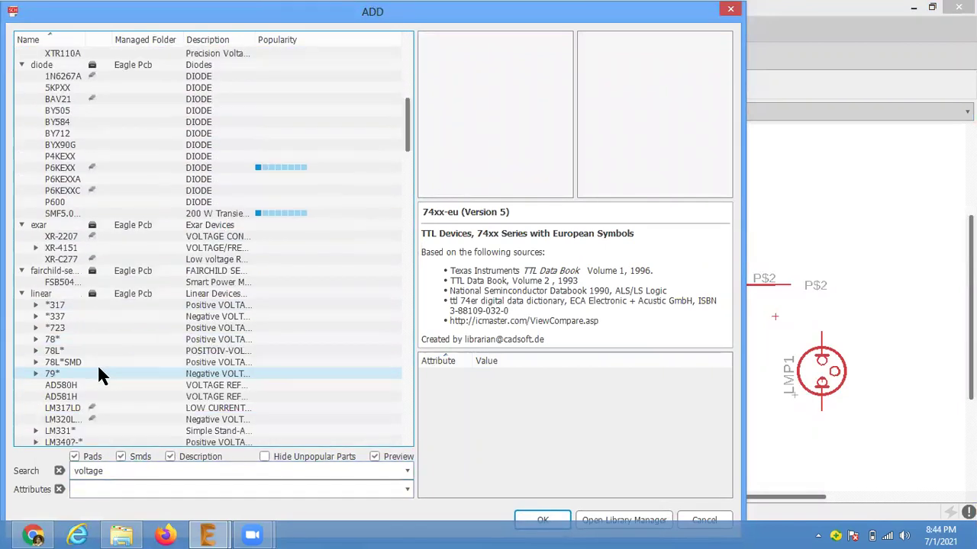
pyautogui.scroll(-7, 99, 374)
pyautogui.scroll(-6, 97, 369)
pyautogui.scroll(-4, 98, 369)
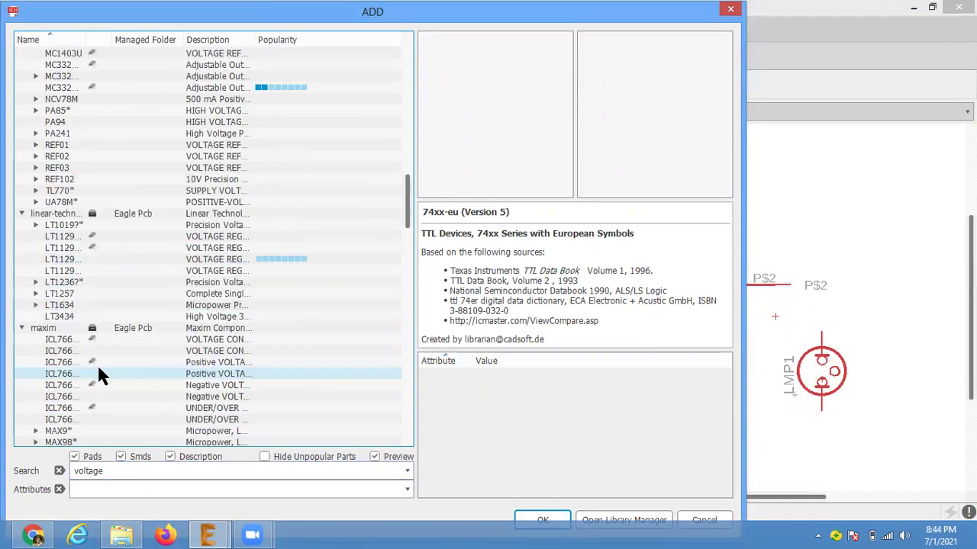
pyautogui.scroll(-4, 97, 363)
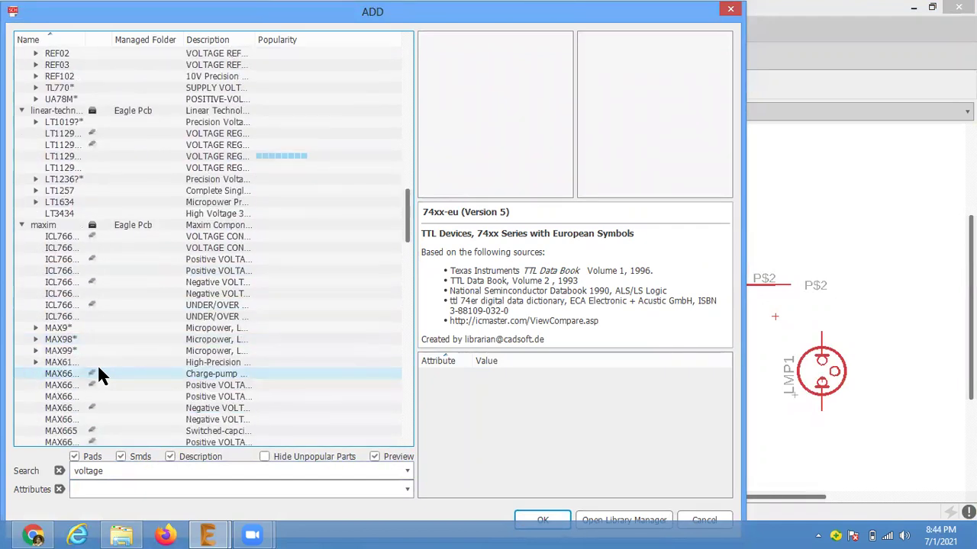
pyautogui.scroll(-2, 97, 364)
pyautogui.scroll(-9, 97, 364)
pyautogui.scroll(-3, 96, 363)
pyautogui.scroll(-3, 97, 363)
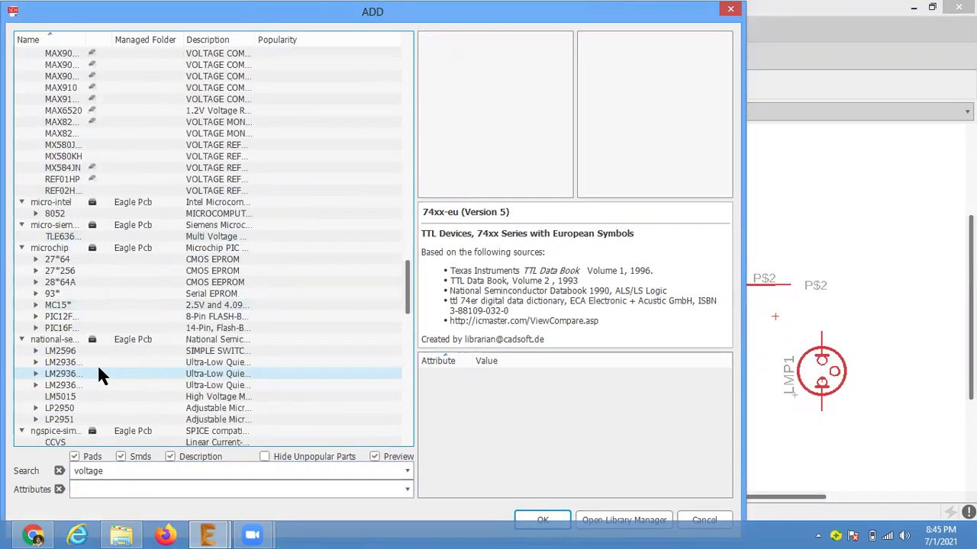
pyautogui.scroll(-2, 97, 363)
pyautogui.scroll(-2, 96, 363)
pyautogui.scroll(-2, 97, 363)
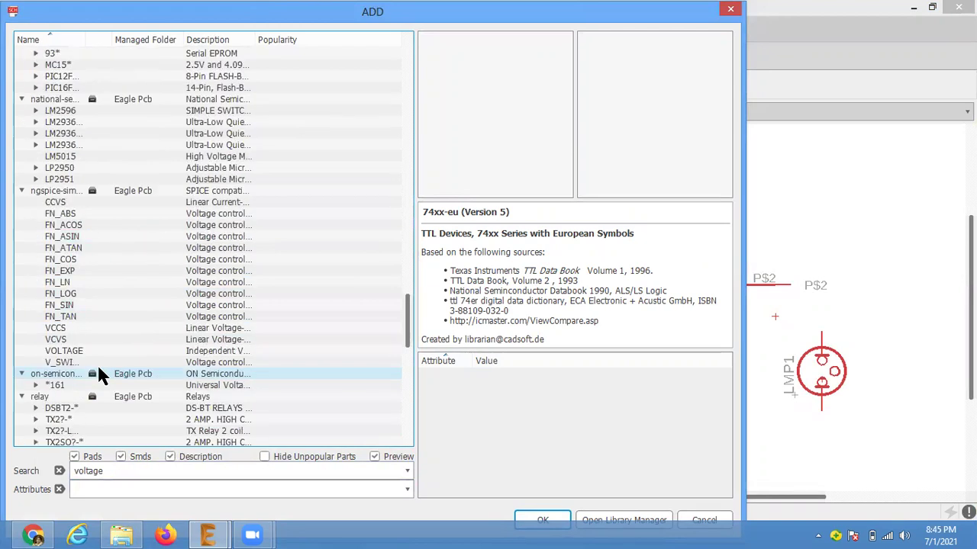
# Add the ngspice-simulation VOLTAGE source as V1 below the switch's left end.
pyautogui.click(97, 353)
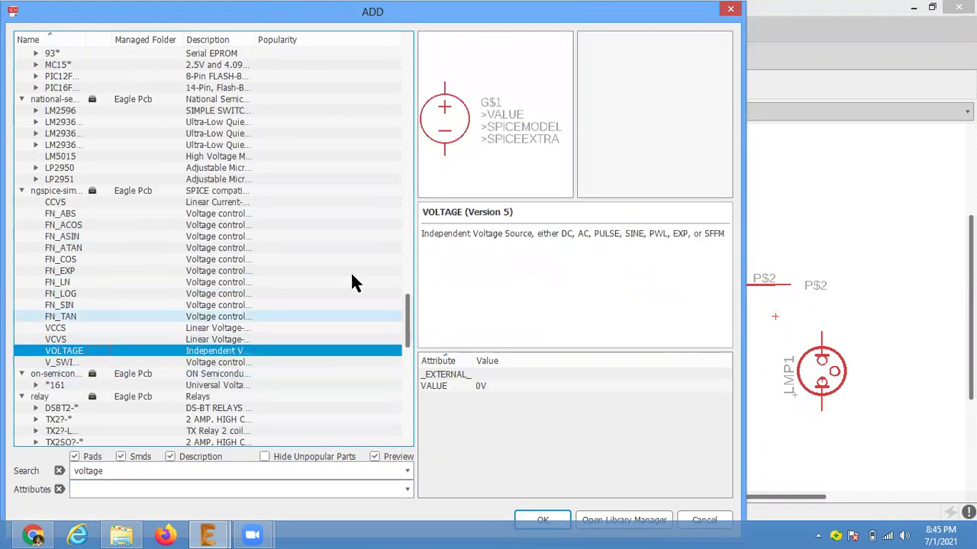
pyautogui.click(536, 524)
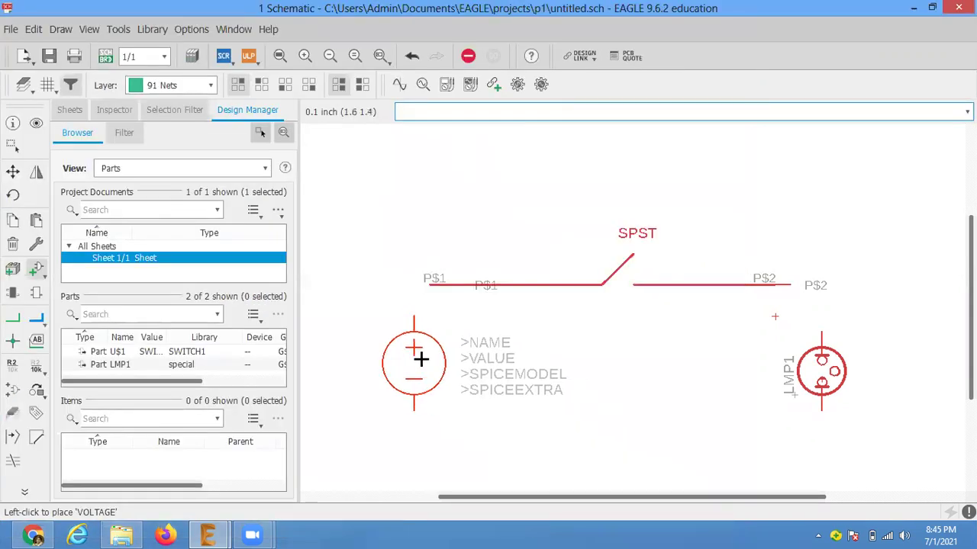
pyautogui.click(413, 363)
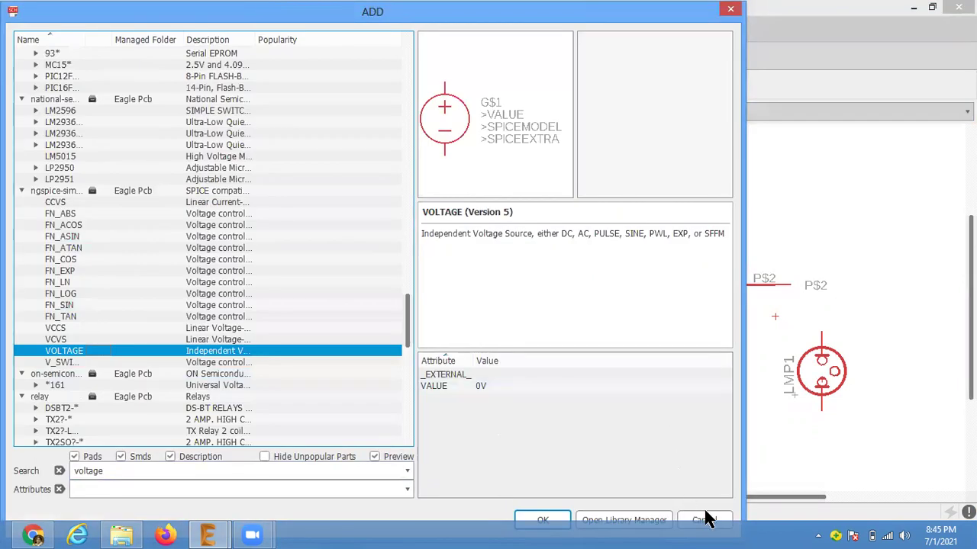
pyautogui.click(703, 521)
pyautogui.click(12, 145)
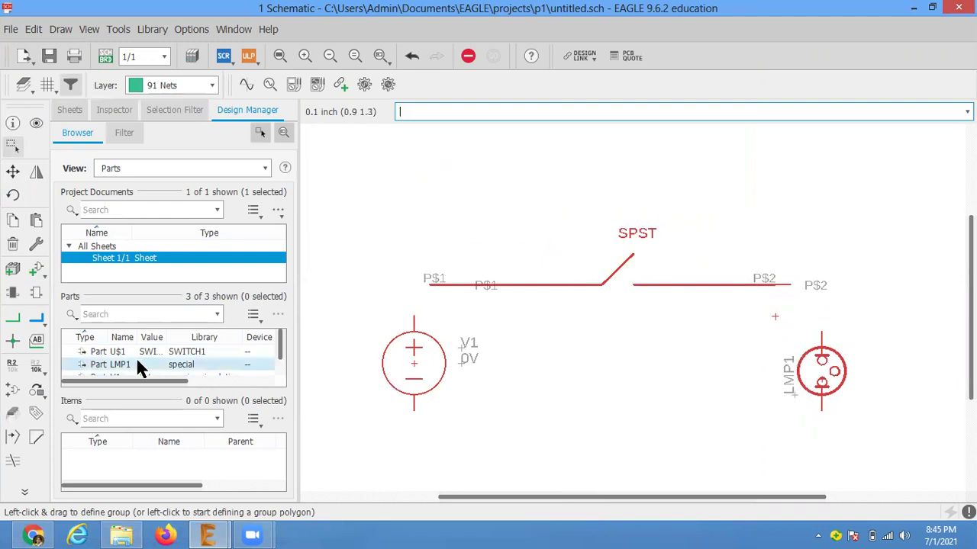
# Wire nets V1 top to switch P$1, P$2 to LMP1 top, and LMP1 bottom to V1 bottom.
pyautogui.click(15, 326)
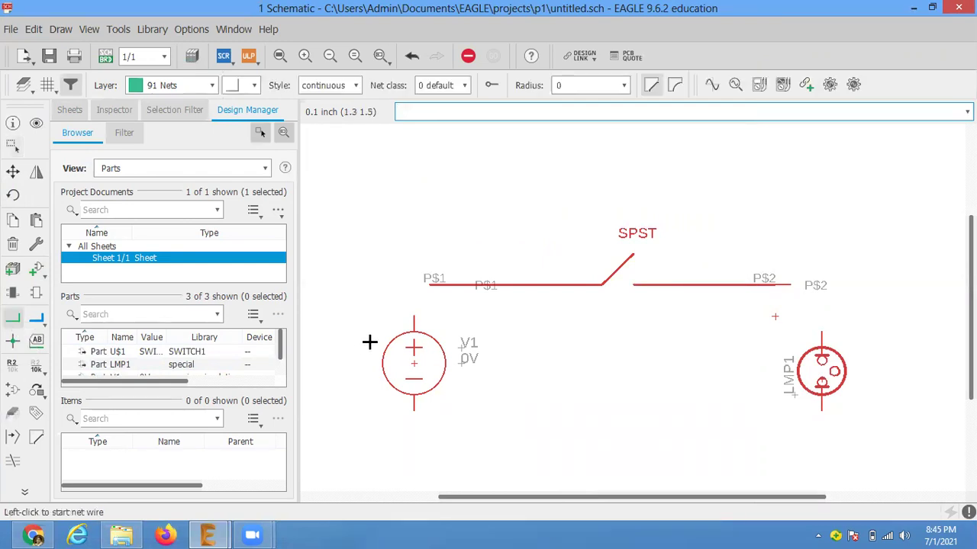
pyautogui.click(414, 316)
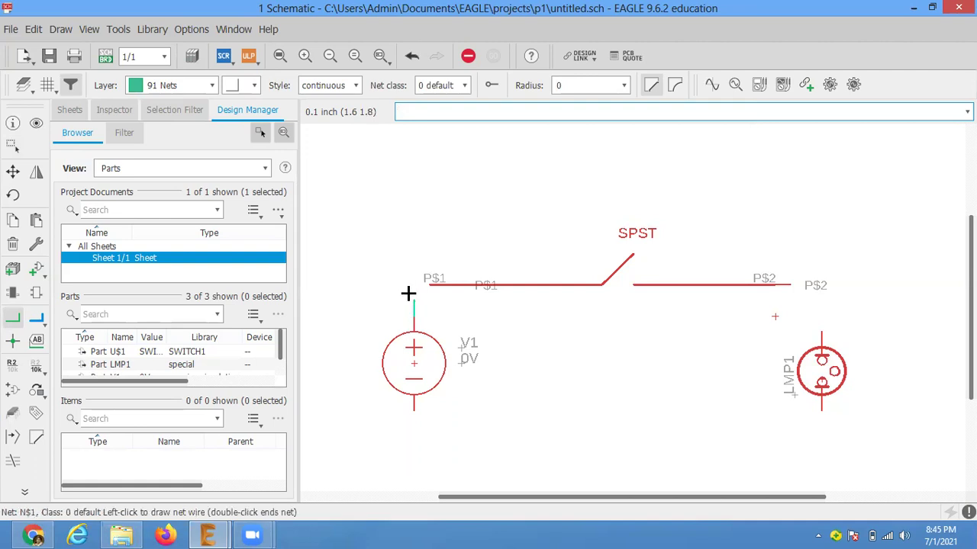
pyautogui.click(431, 282)
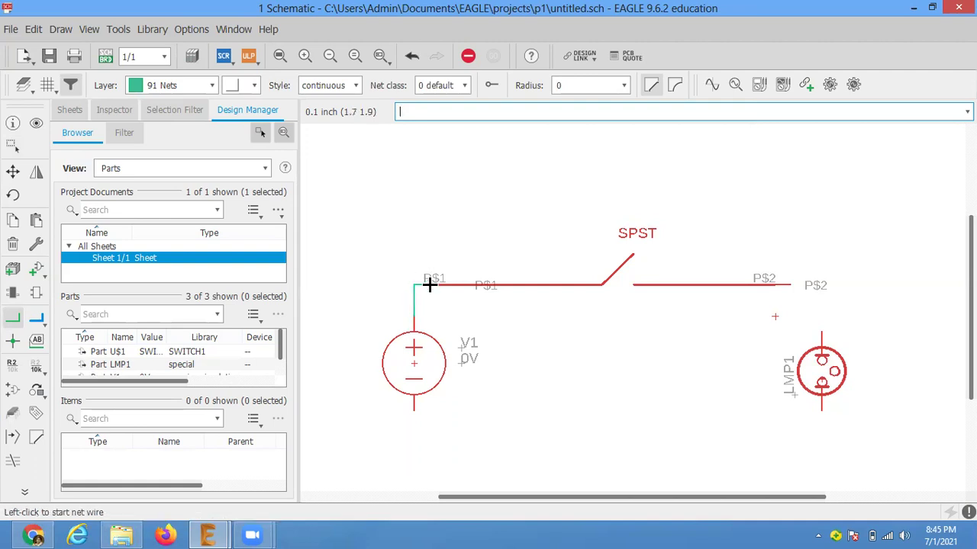
pyautogui.click(793, 284)
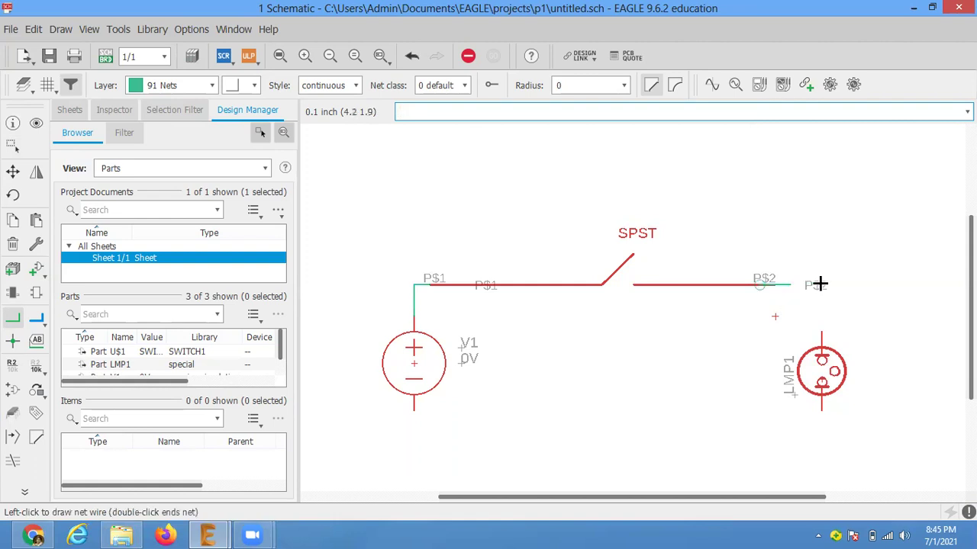
pyautogui.click(820, 336)
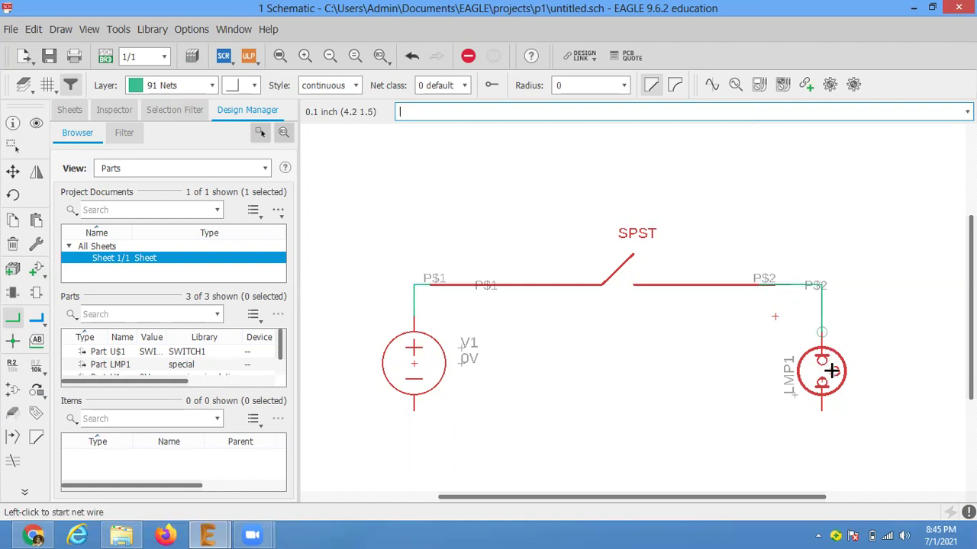
pyautogui.click(821, 411)
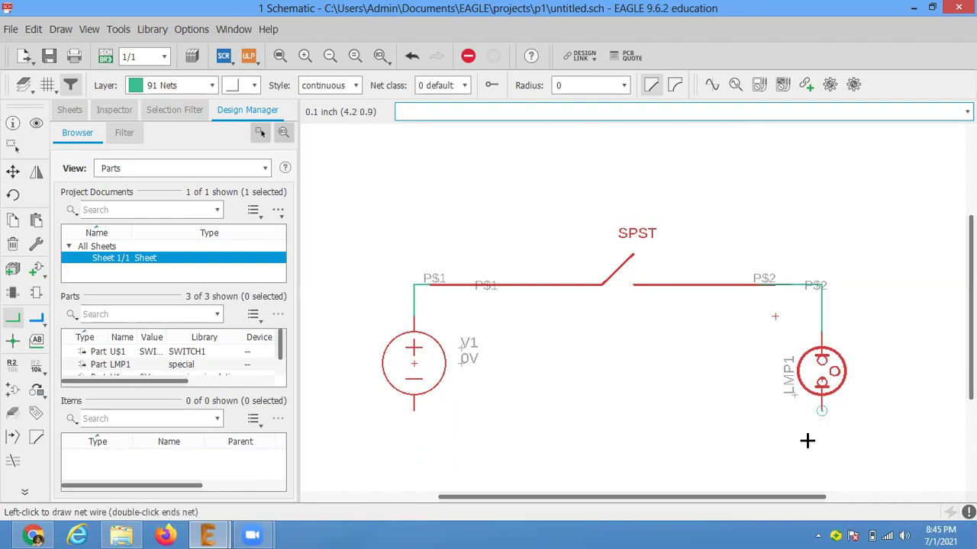
pyautogui.click(412, 412)
pyautogui.click(412, 410)
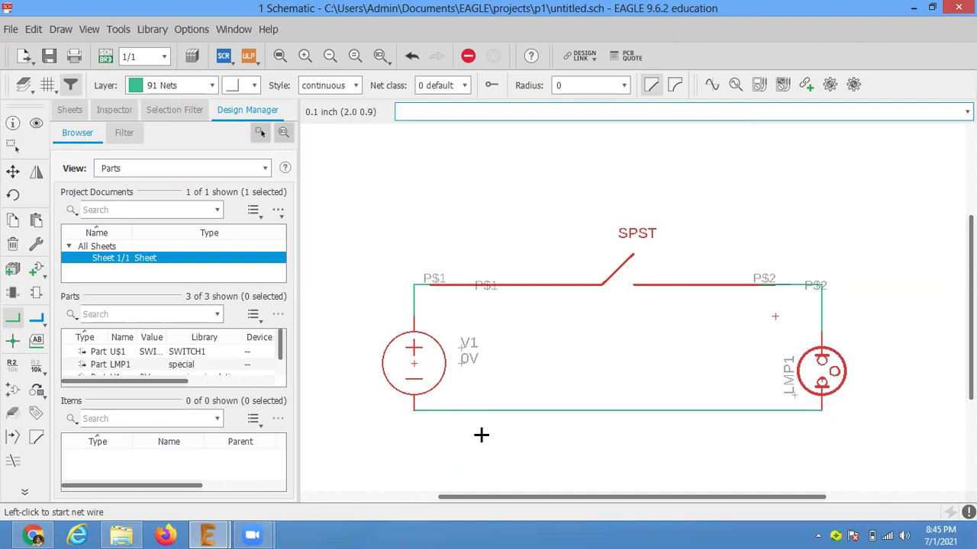